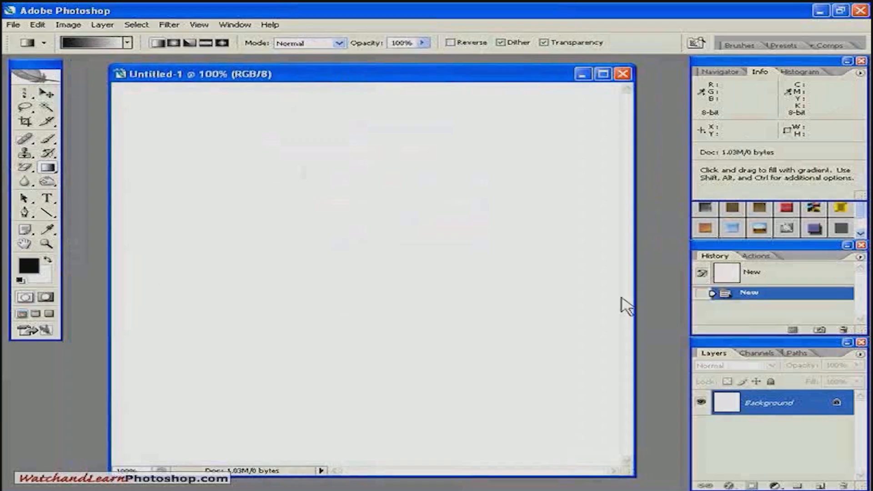
# - Fill the blank canvas with a wide horizontal black-to-white linear gradient and apply the Difference Clouds filter
pyautogui.moveTo(161, 273); pyautogui.dragTo(594, 281)
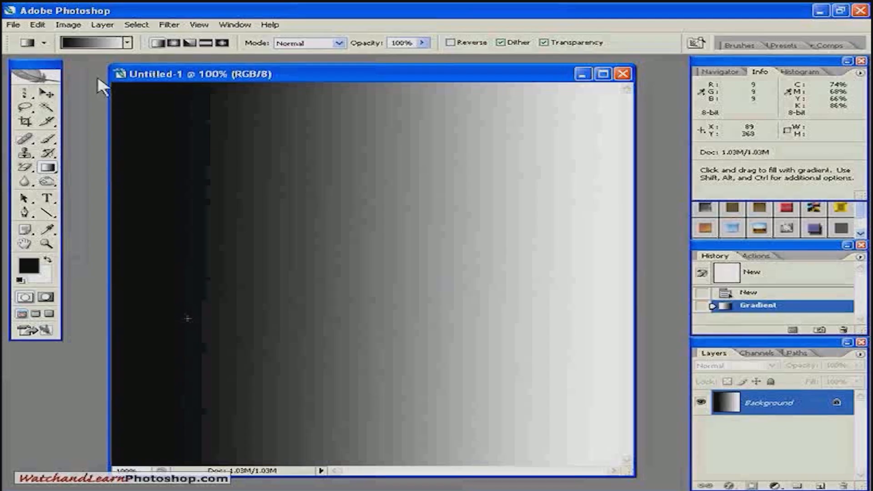
pyautogui.click(170, 26)
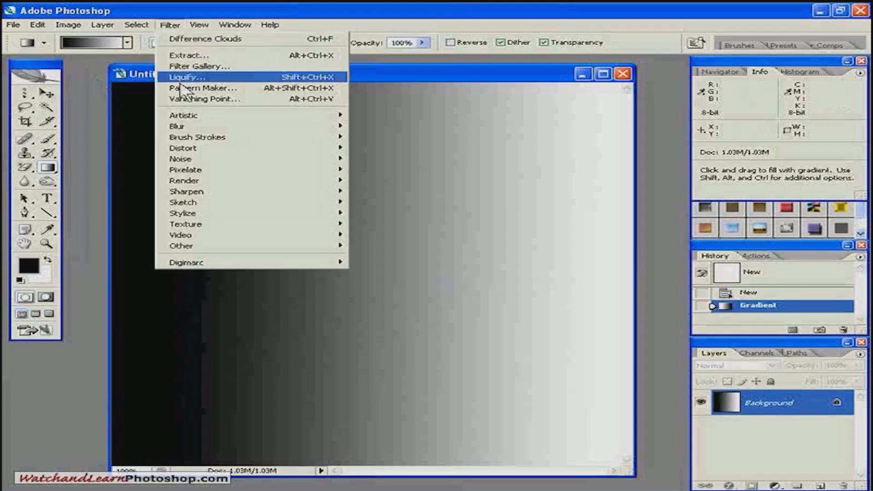
pyautogui.moveTo(255, 188)
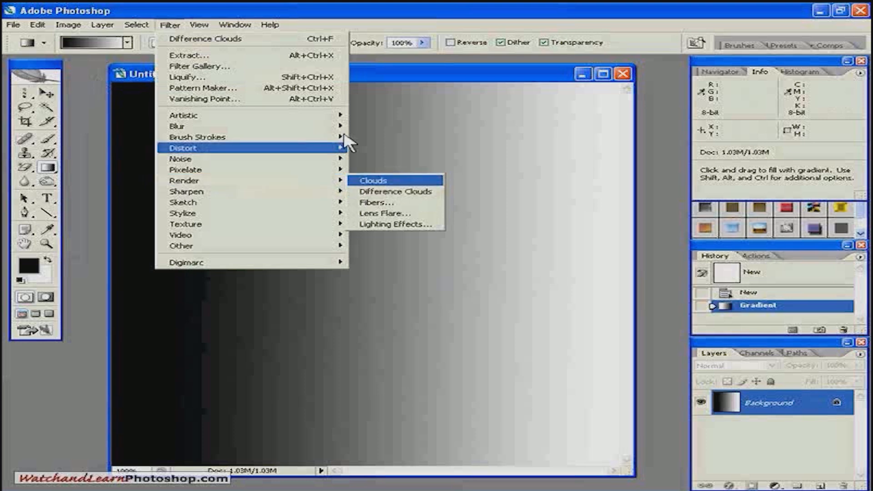
pyautogui.click(410, 70)
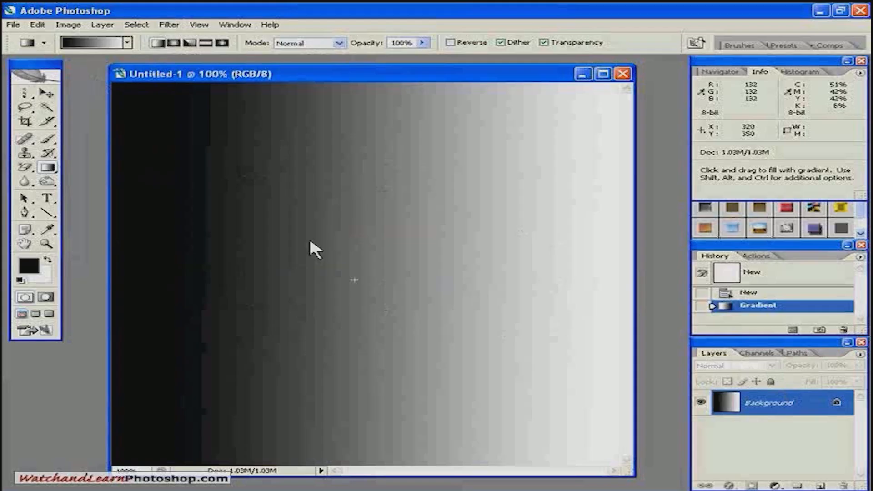
pyautogui.click(168, 26)
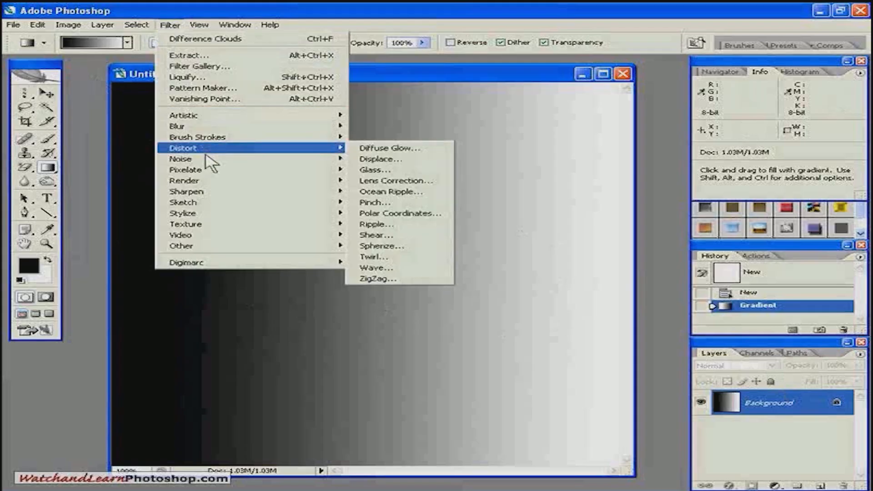
pyautogui.moveTo(207, 182)
pyautogui.click(373, 191)
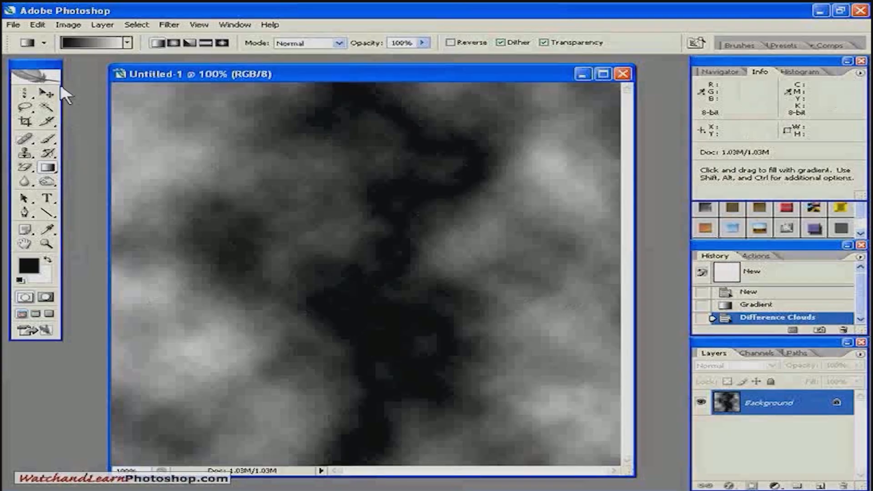
# - Invert the colours of the rendered cloud image
pyautogui.click(68, 25)
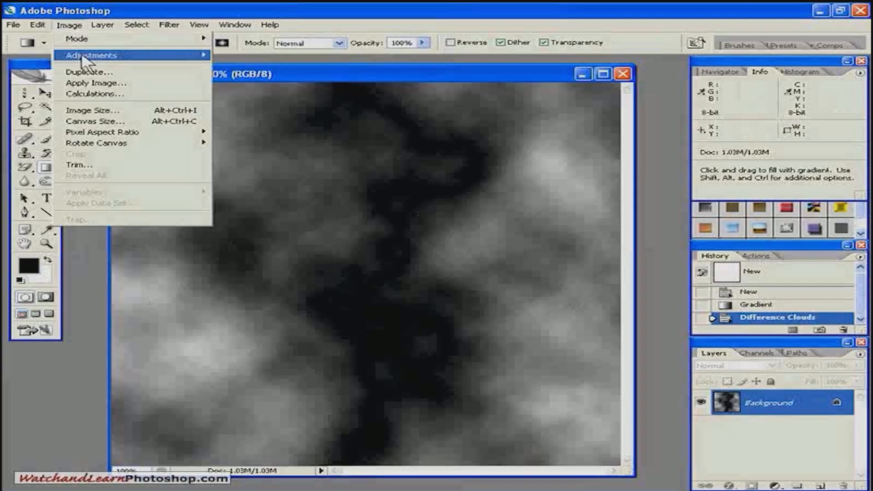
pyautogui.moveTo(200, 55)
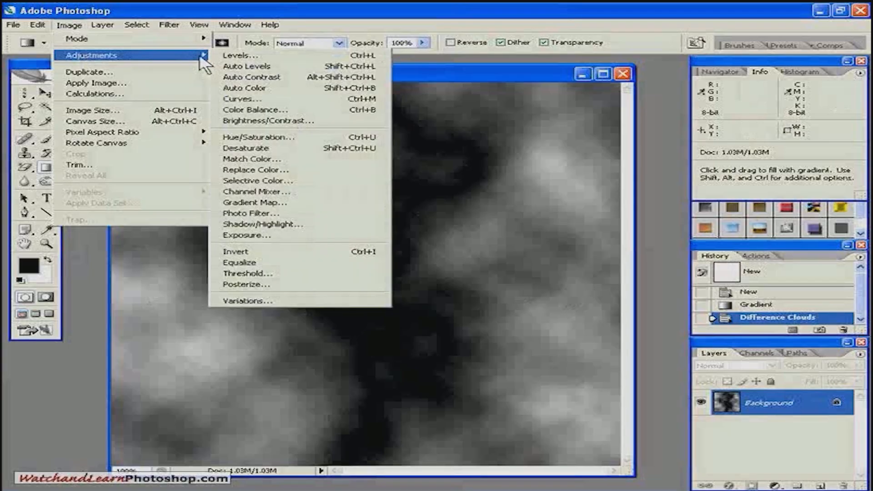
pyautogui.click(245, 253)
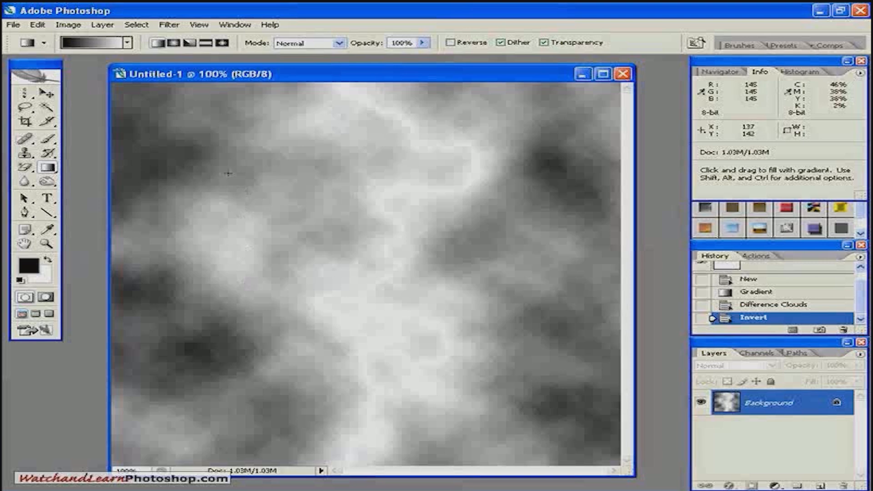
# - Try Levels with shadow input 157 and midtone 0.19 on the inverted clouds, and revert the image to its blank New state
pyautogui.click(69, 24)
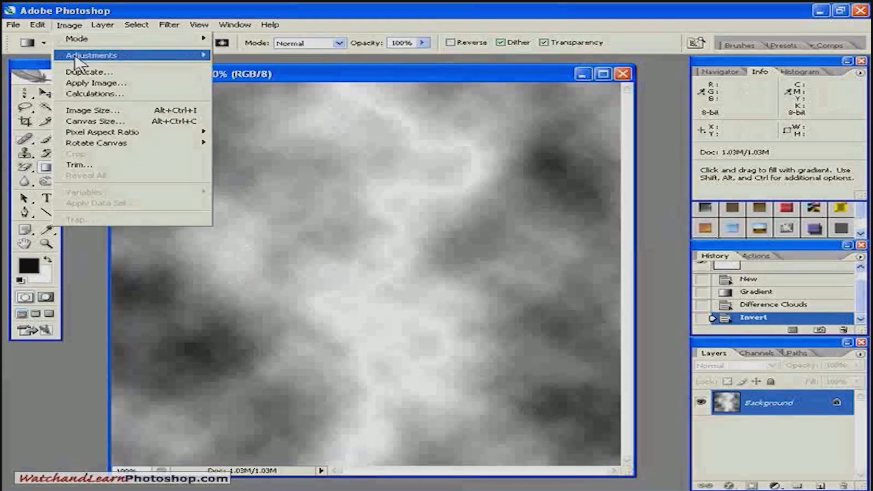
pyautogui.moveTo(75, 57)
pyautogui.click(236, 55)
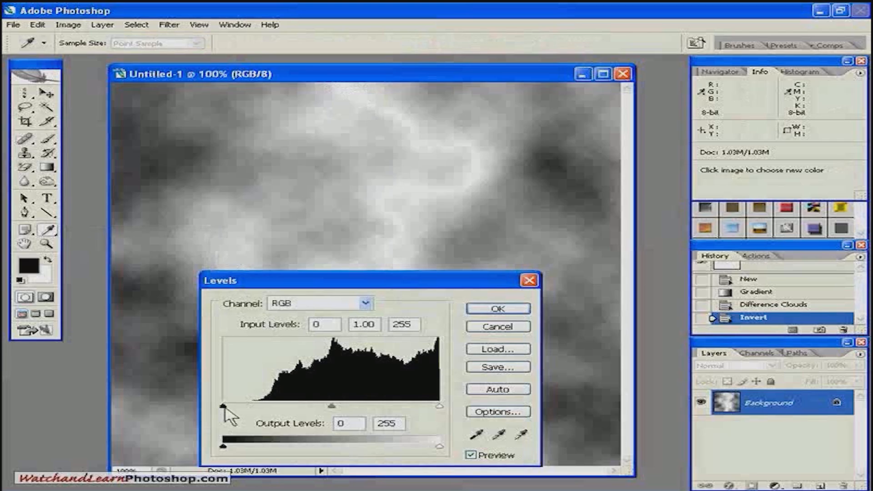
pyautogui.moveTo(226, 405); pyautogui.dragTo(356, 407)
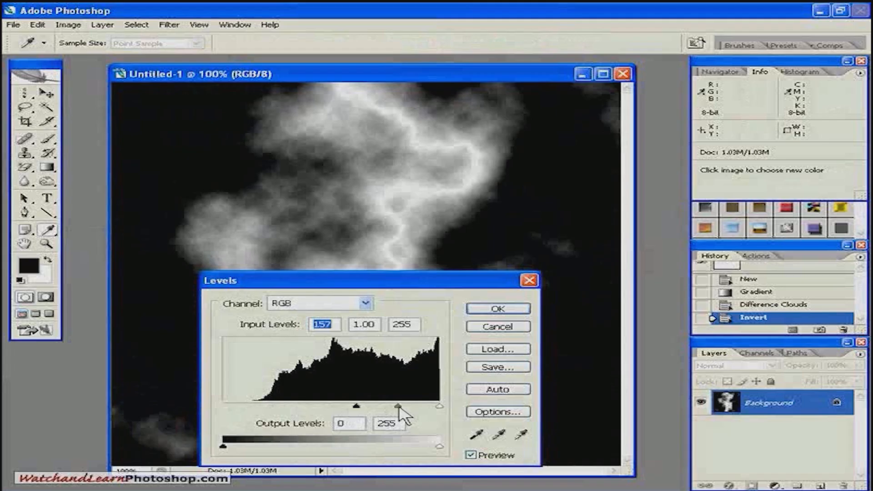
pyautogui.moveTo(398, 406); pyautogui.dragTo(428, 407)
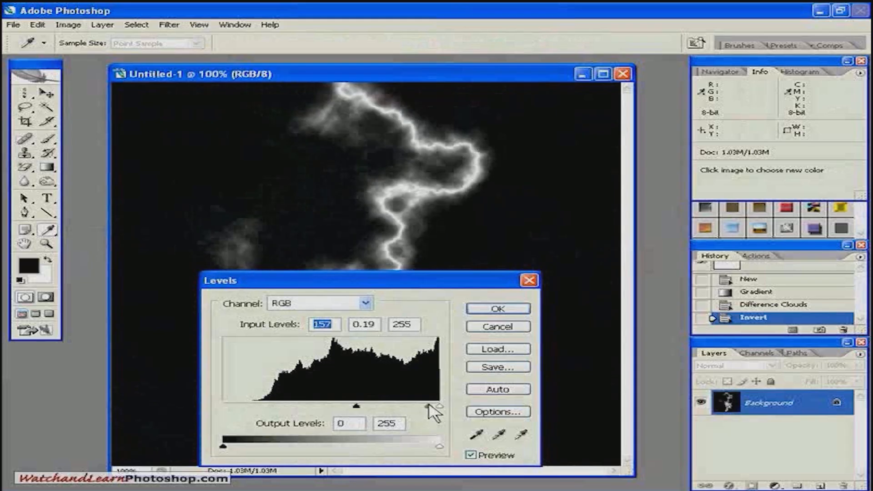
pyautogui.moveTo(356, 282); pyautogui.dragTo(656, 254)
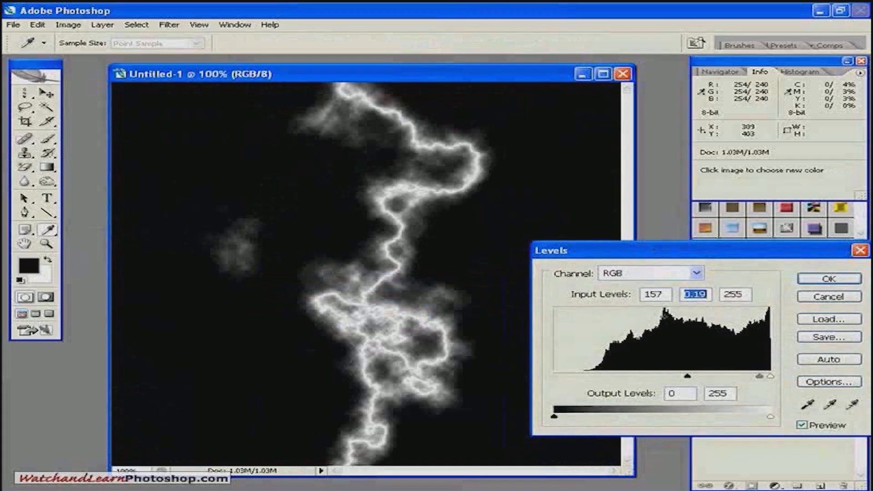
pyautogui.click(808, 299)
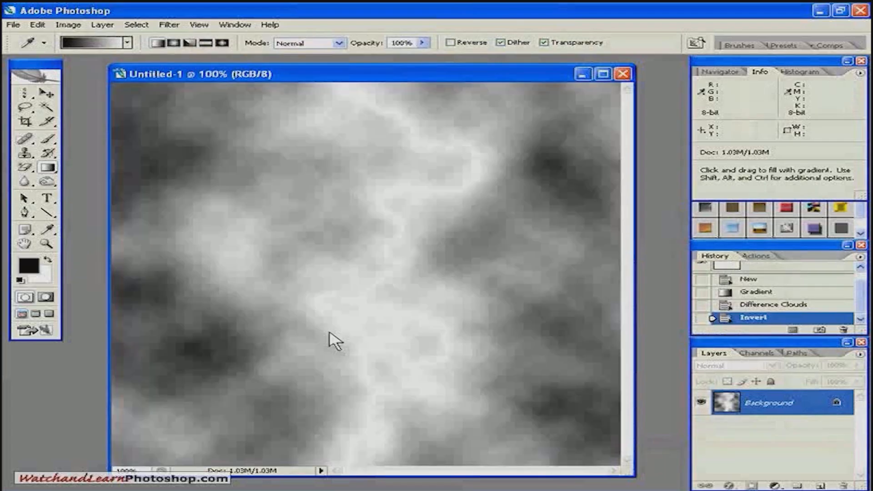
pyautogui.click(732, 280)
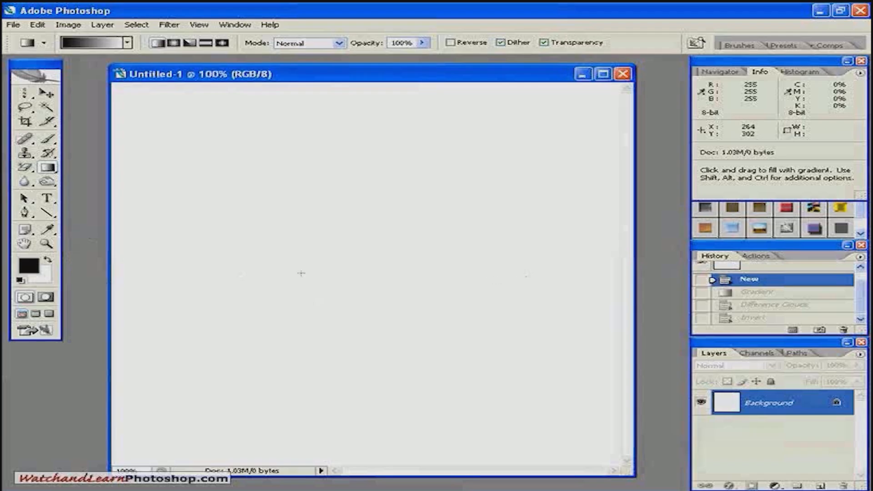
# - Fill the canvas with a shorter horizontal black-to-white gradient across the middle and apply the Difference Clouds filter
pyautogui.moveTo(220, 271); pyautogui.dragTo(514, 272)
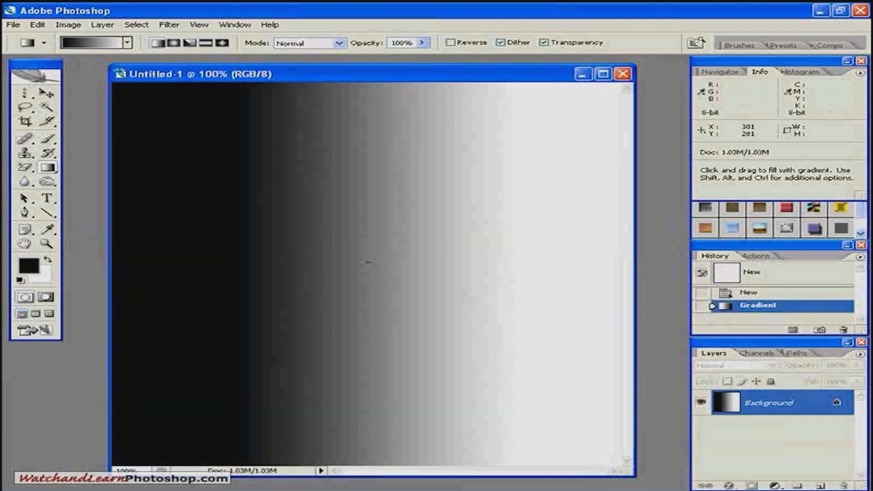
pyautogui.click(169, 24)
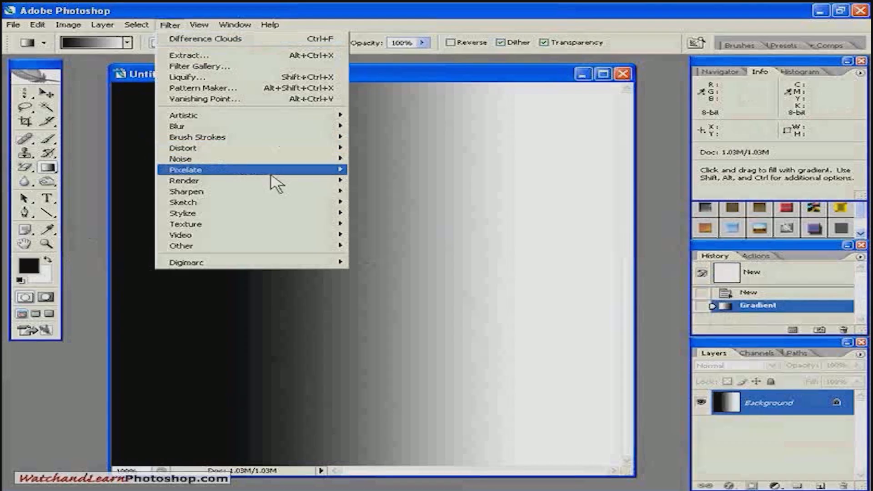
pyautogui.moveTo(282, 182)
pyautogui.click(368, 192)
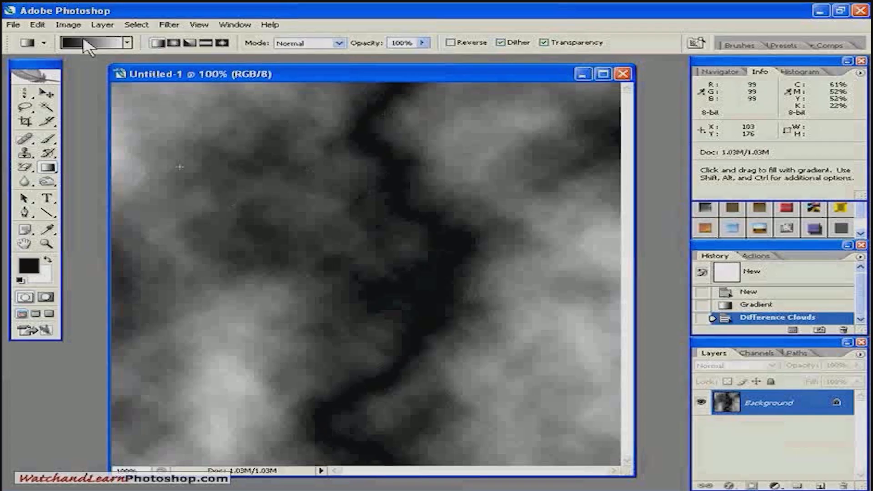
# - Invert the Background layer's clouds so the dark vertical streak turns white
pyautogui.click(69, 25)
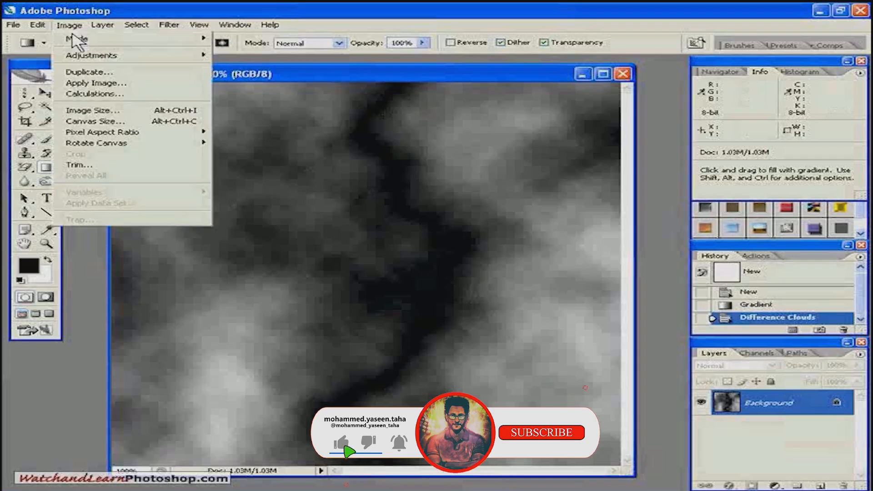
pyautogui.moveTo(136, 55)
pyautogui.click(242, 251)
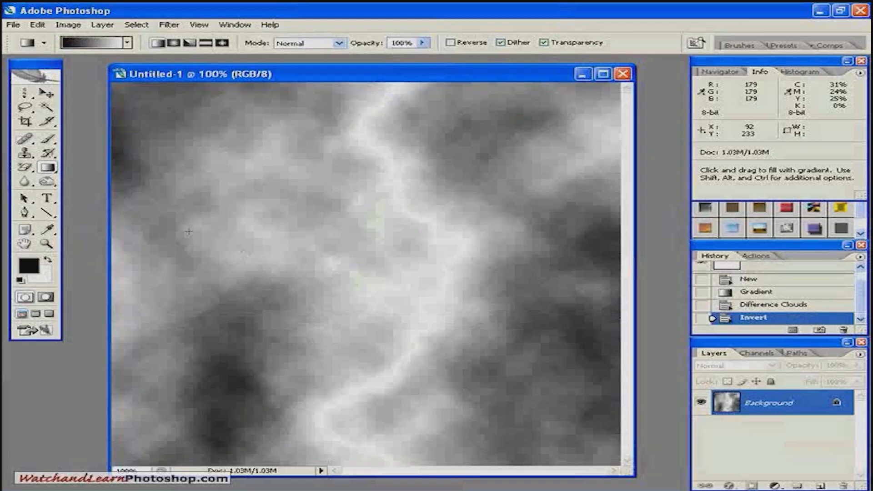
# - Apply a Levels adjustment to the Background with shadow input 176 and midtone 0.20 to isolate the lightning bolt
pyautogui.click(112, 26)
pyautogui.moveTo(74, 29)
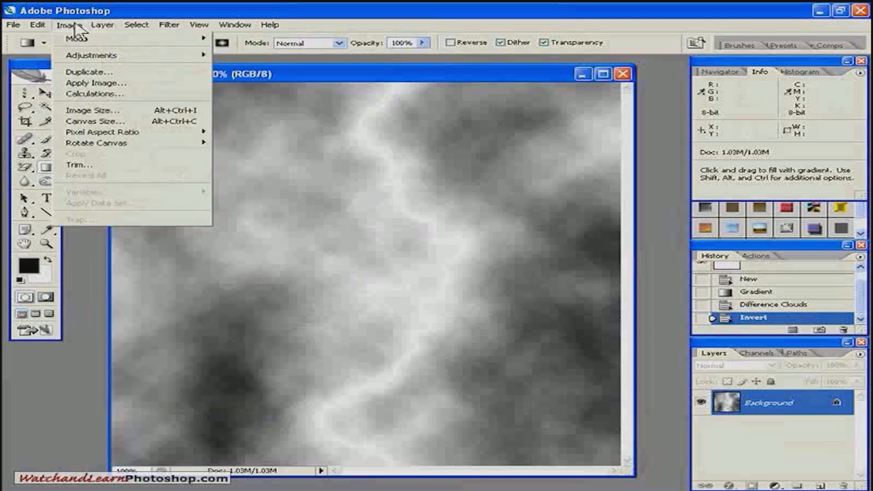
pyautogui.moveTo(100, 58)
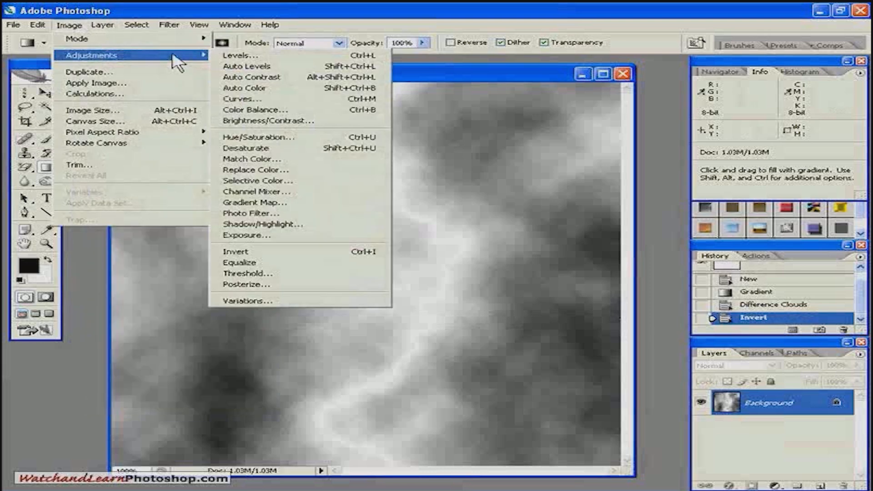
pyautogui.click(239, 55)
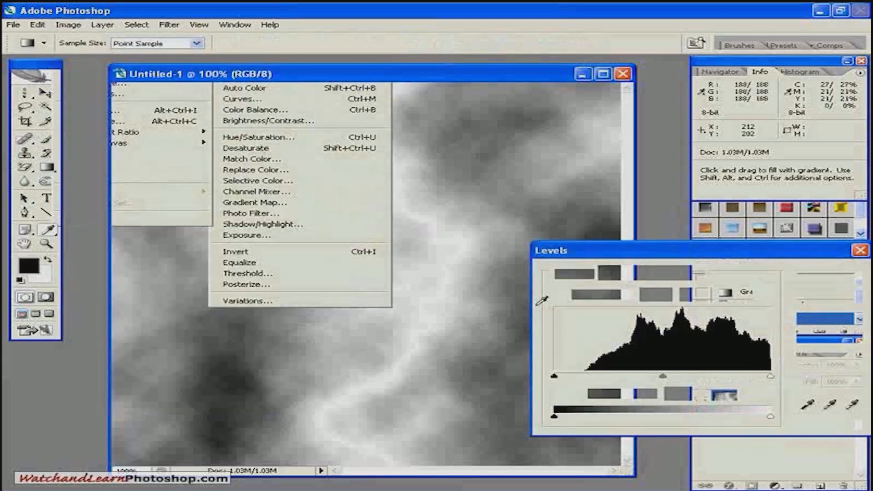
pyautogui.moveTo(553, 375); pyautogui.dragTo(755, 376)
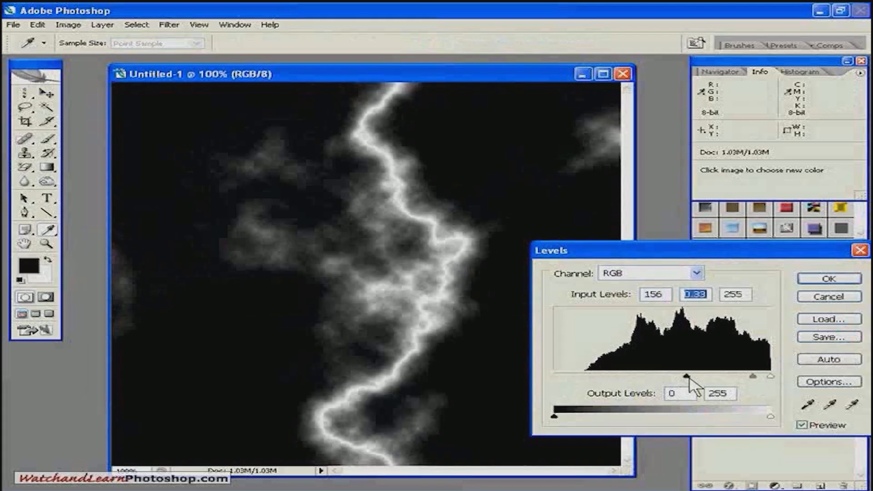
pyautogui.moveTo(689, 377); pyautogui.dragTo(705, 377)
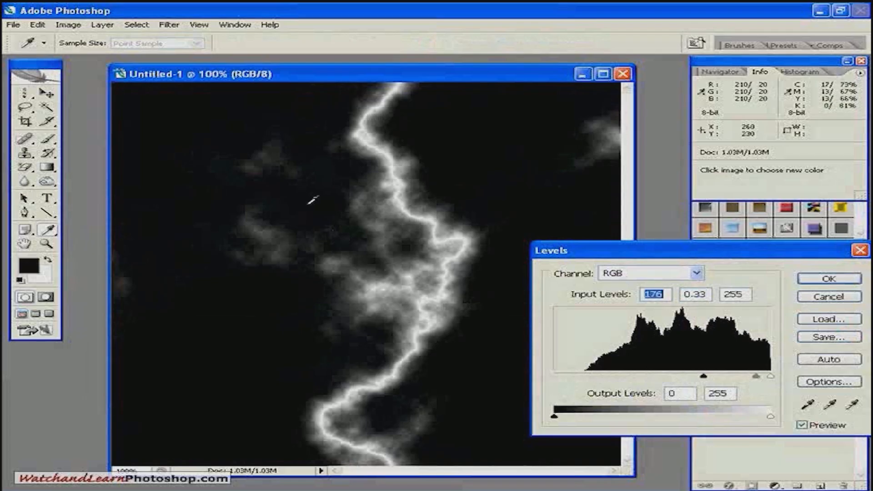
pyautogui.moveTo(756, 376); pyautogui.dragTo(761, 377)
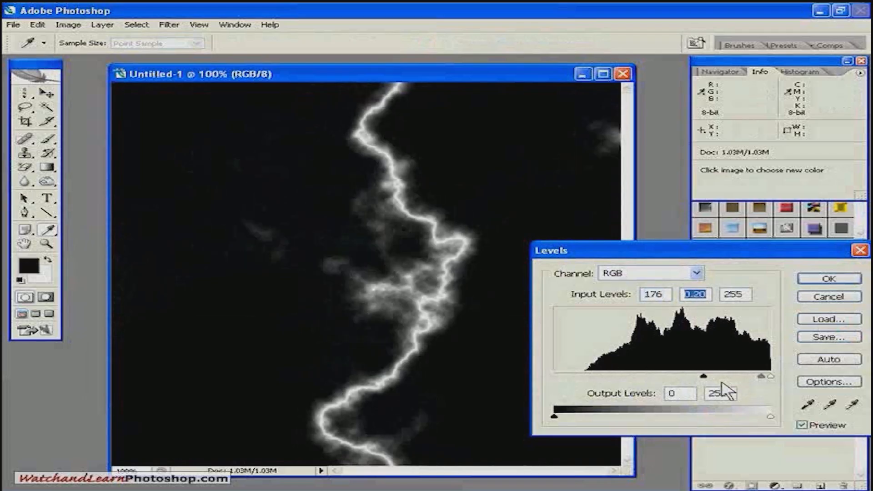
pyautogui.click(831, 281)
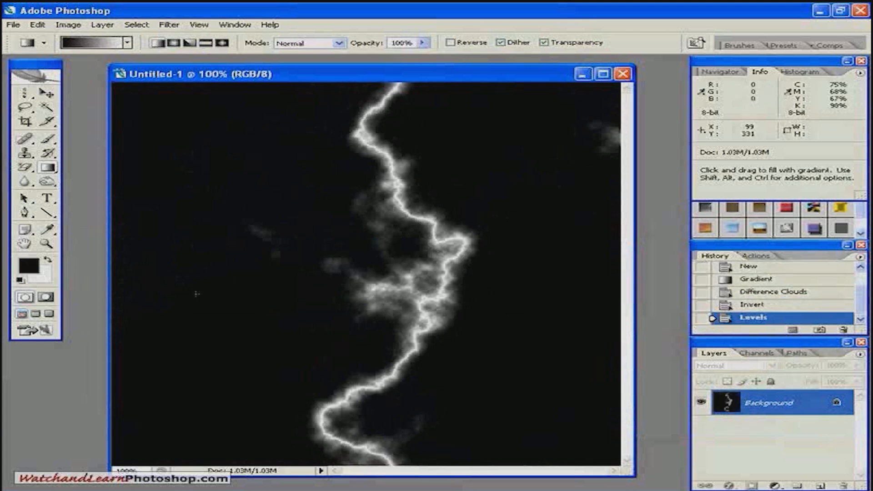
# - Add a new layer above the Background and fill it with a short diagonal black-to-white gradient starting near the upper-left corner
pyautogui.click(820, 486)
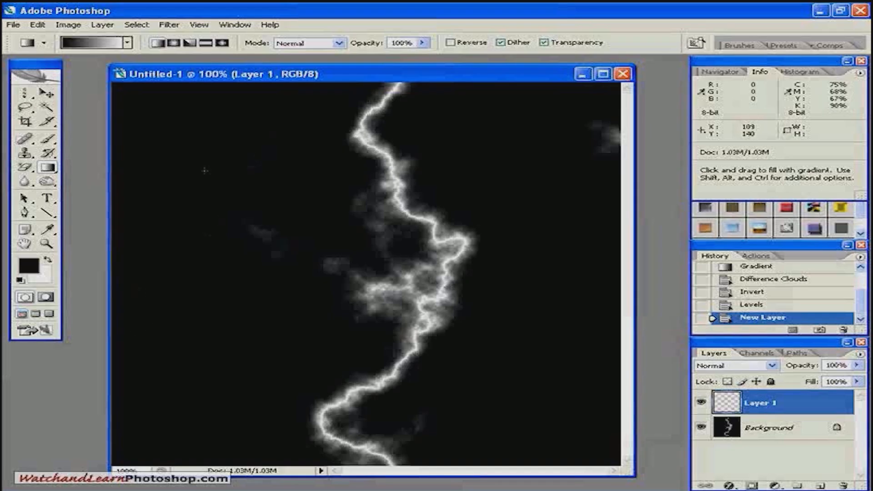
pyautogui.moveTo(164, 159); pyautogui.dragTo(307, 230)
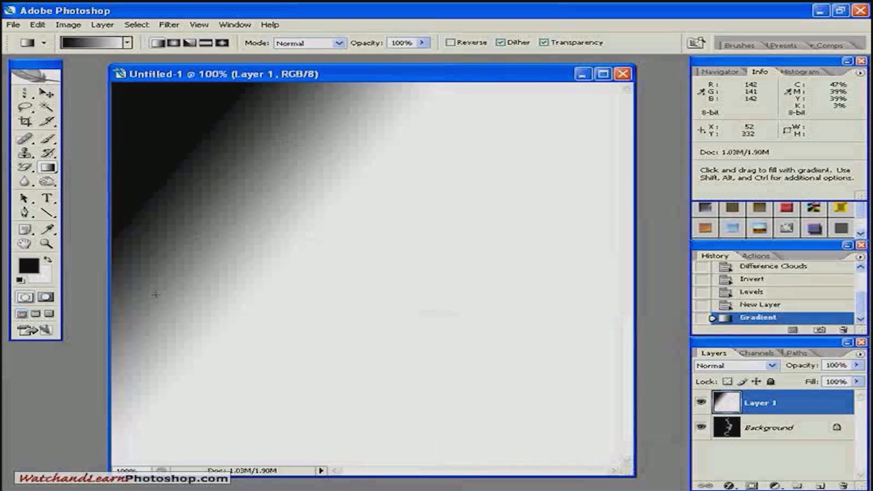
# - Apply the Difference Clouds filter to the new layer's diagonal gradient and invert the result
pyautogui.click(169, 26)
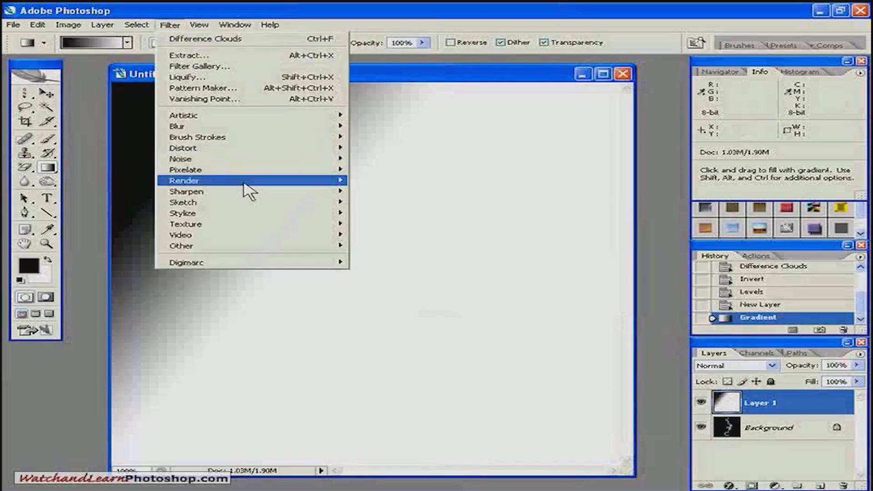
pyautogui.moveTo(295, 181)
pyautogui.click(382, 192)
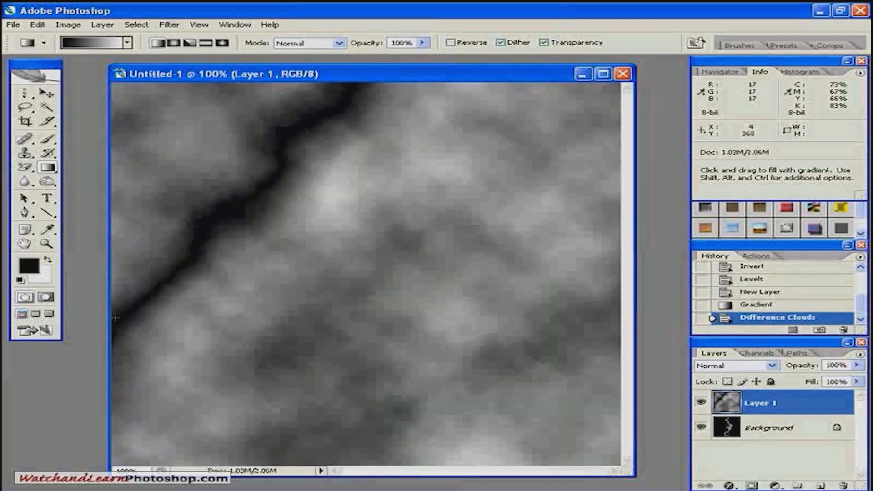
pyautogui.click(69, 25)
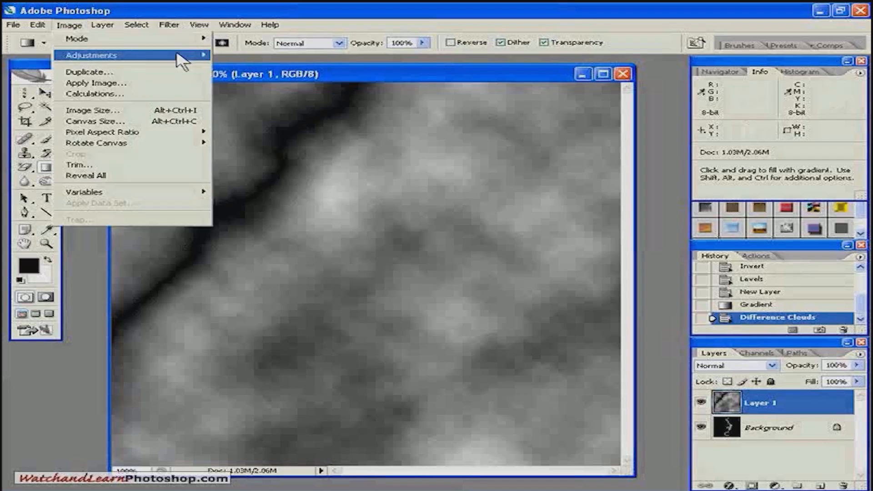
pyautogui.moveTo(182, 56)
pyautogui.click(239, 251)
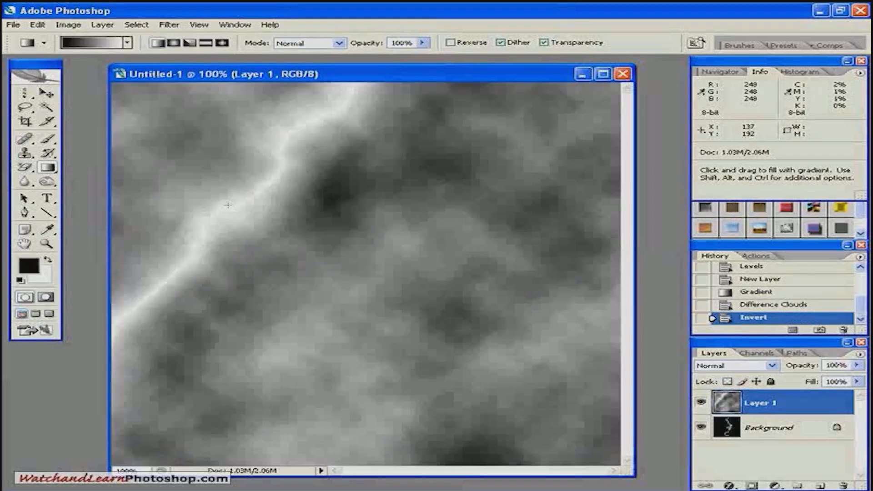
# - Apply a Levels adjustment to Layer 1, darkening the shadows and midtones until only the diagonal lightning bolt stands out against black
pyautogui.click(69, 25)
pyautogui.moveTo(79, 57)
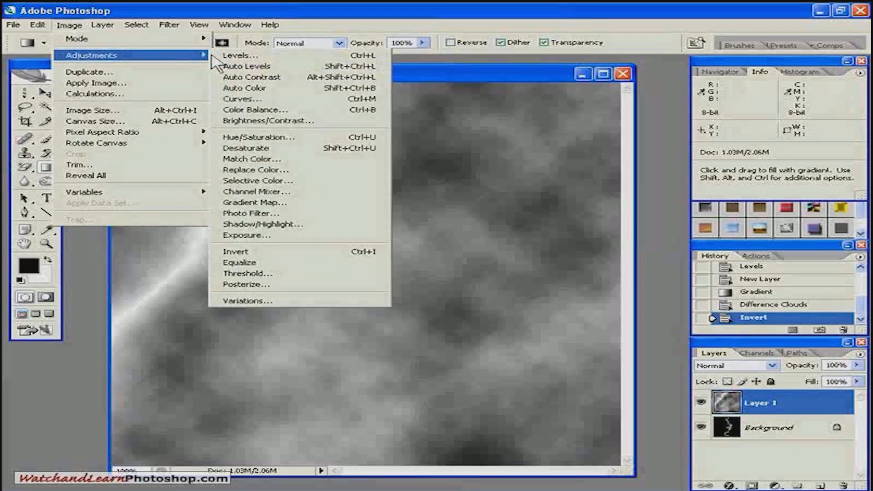
pyautogui.click(237, 55)
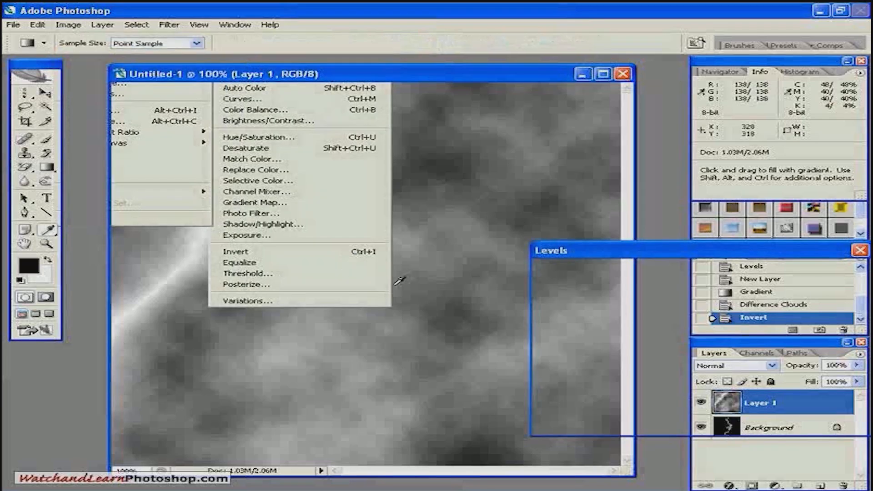
pyautogui.moveTo(554, 375); pyautogui.dragTo(753, 382)
pyautogui.click(829, 279)
pyautogui.press('g')
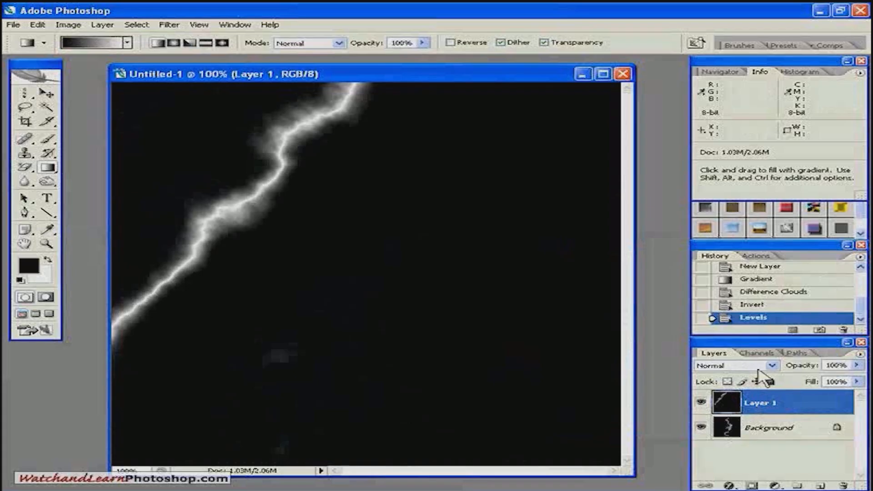
# - Set Layer 1's blending mode to Screen and merge it with the Background layer
pyautogui.click(772, 366)
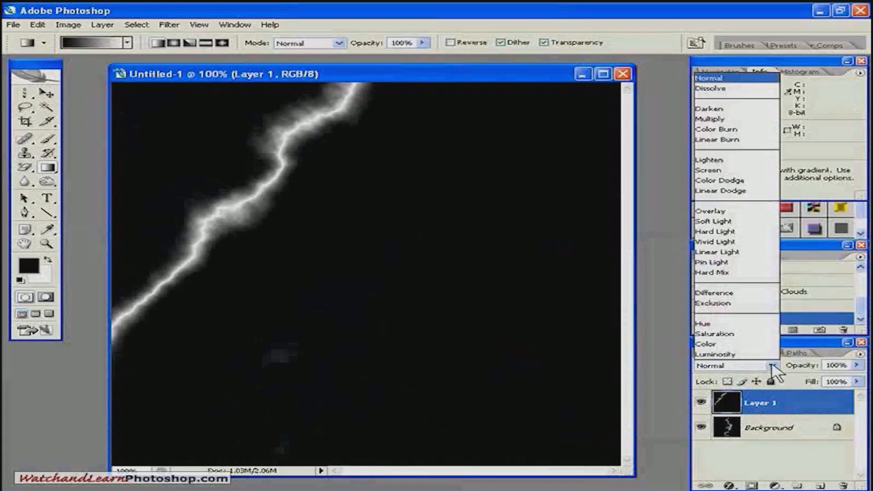
pyautogui.click(715, 170)
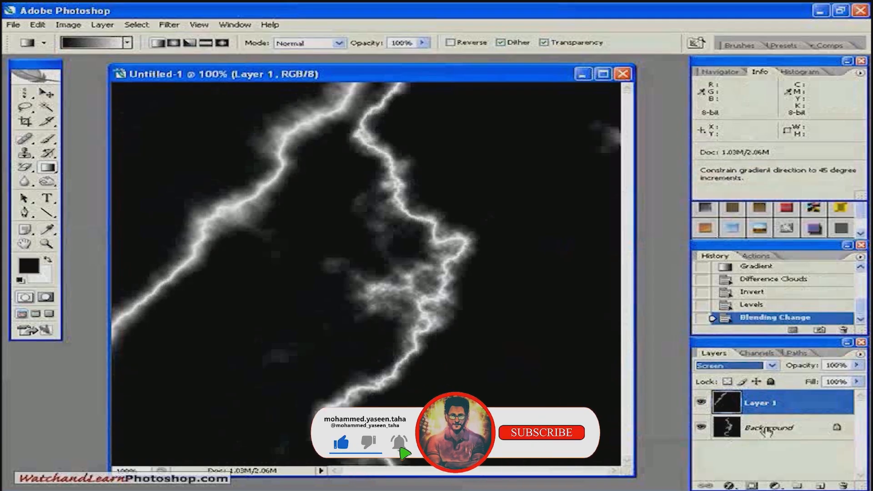
pyautogui.keyDown('shift'); pyautogui.click(759, 428); pyautogui.keyUp('shift')
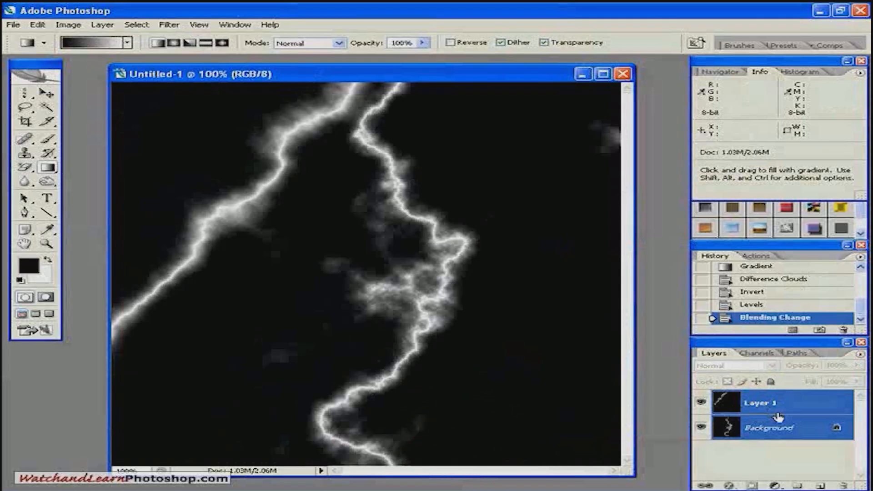
pyautogui.hotkey('ctrl', 'e')
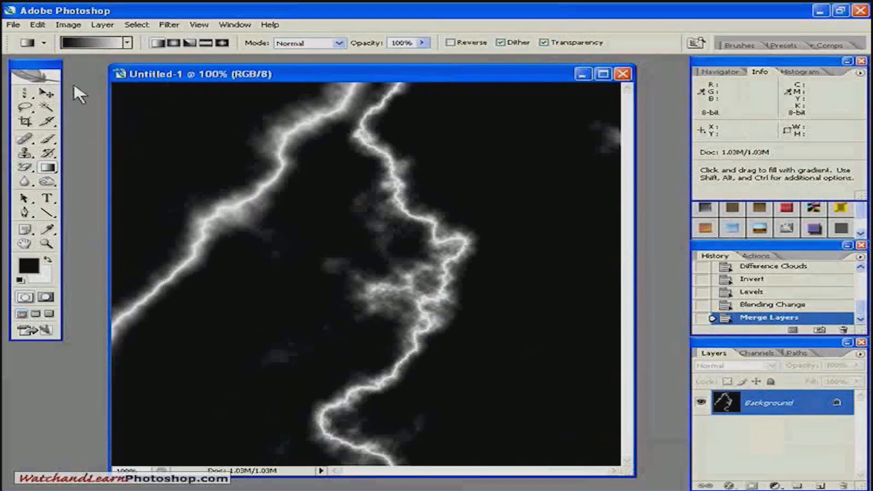
# - Add a Hue/Saturation adjustment layer above the merged Background, using the previous layer to create a clipping mask
pyautogui.click(104, 26)
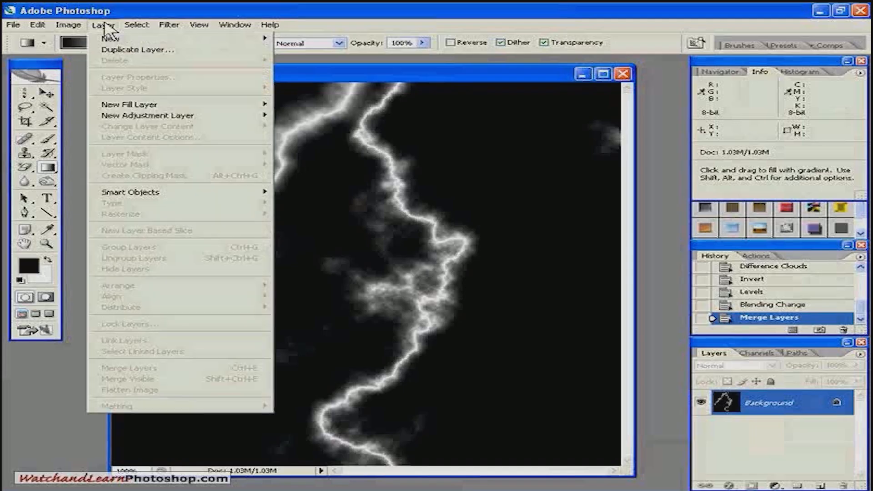
pyautogui.moveTo(189, 121)
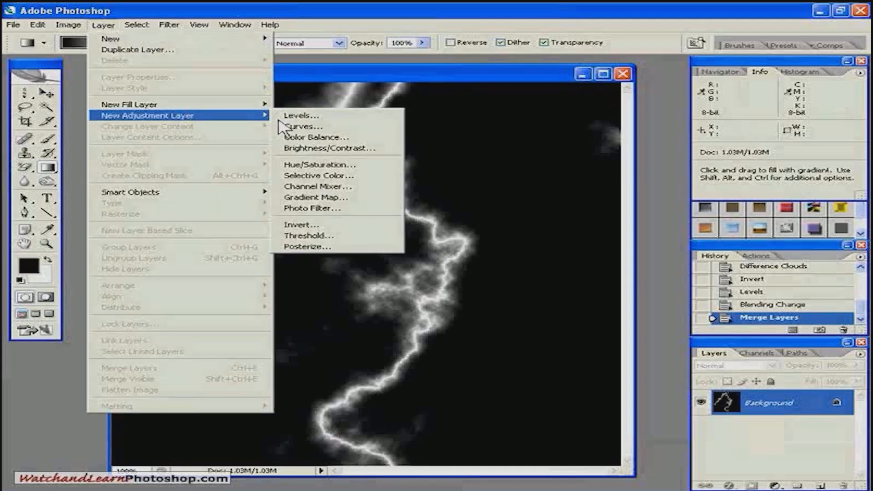
pyautogui.click(309, 162)
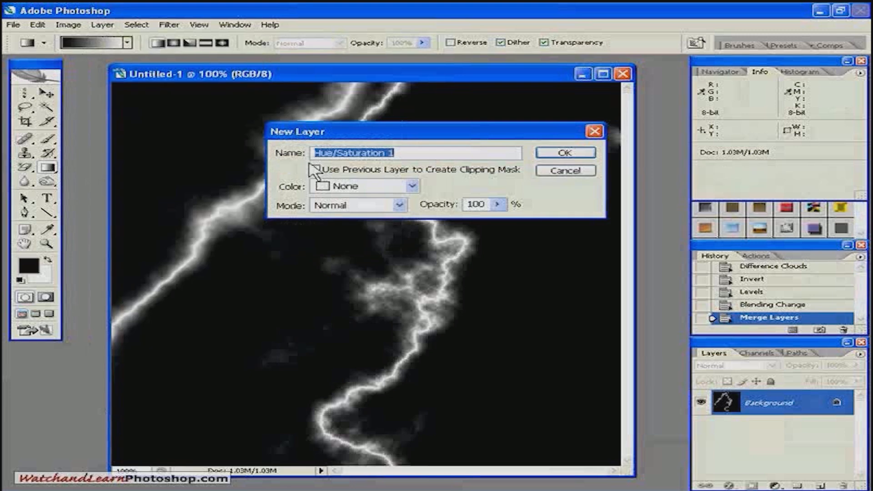
pyautogui.click(314, 169)
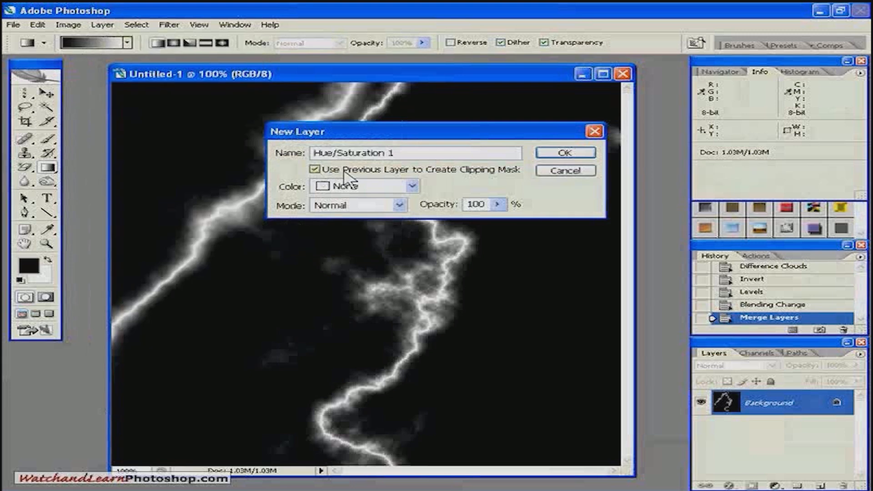
pyautogui.click(539, 155)
# - Colorize the lightning blue in the Hue/Saturation adjustment with hue 227 and saturation 55
pyautogui.moveTo(414, 275)
pyautogui.mouseDown()
pyautogui.moveTo(464, 242)
pyautogui.moveTo(516, 266)
pyautogui.moveTo(623, 225)
pyautogui.mouseUp()
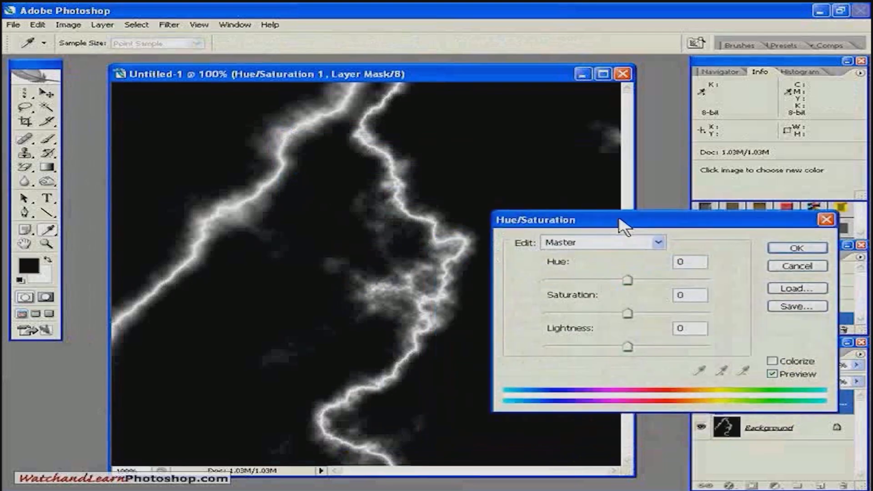
pyautogui.click(772, 361)
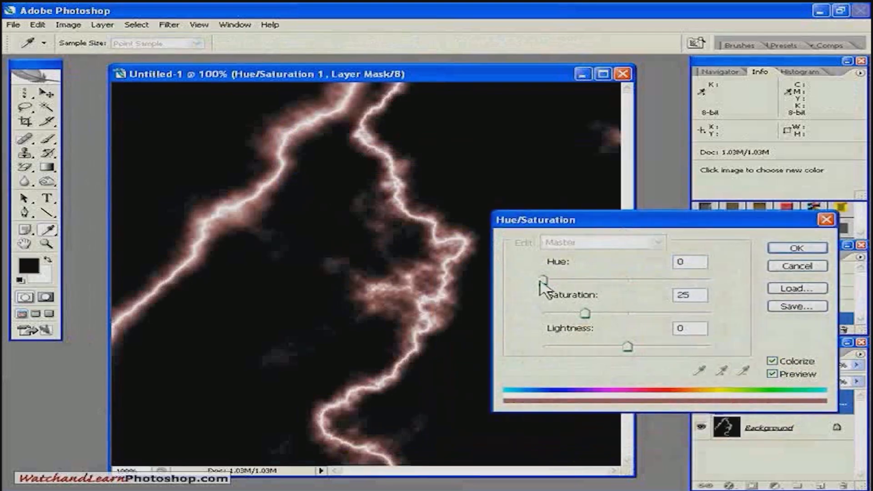
pyautogui.moveTo(543, 280); pyautogui.dragTo(628, 280)
pyautogui.moveTo(585, 314); pyautogui.dragTo(635, 313)
pyautogui.moveTo(627, 281); pyautogui.dragTo(650, 283)
pyautogui.moveTo(536, 222); pyautogui.dragTo(574, 220)
pyautogui.moveTo(686, 279)
pyautogui.mouseDown()
pyautogui.moveTo(608, 280)
pyautogui.moveTo(688, 281)
pyautogui.mouseUp()
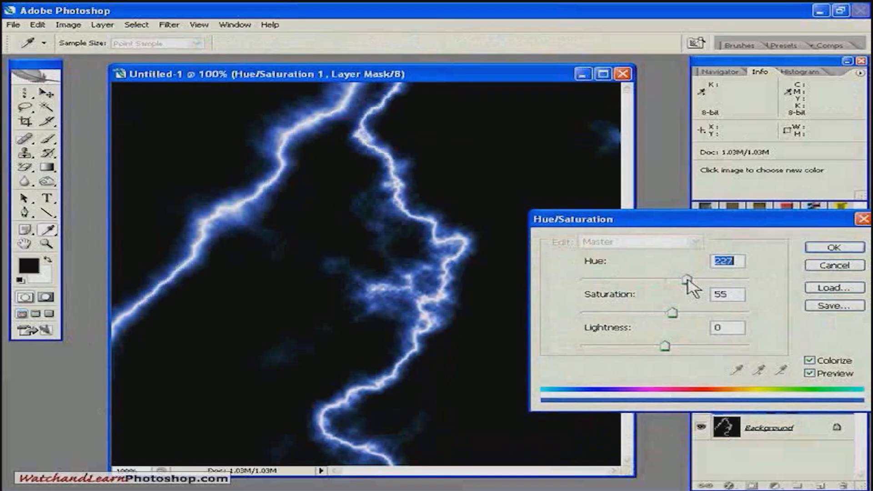
pyautogui.click(834, 248)
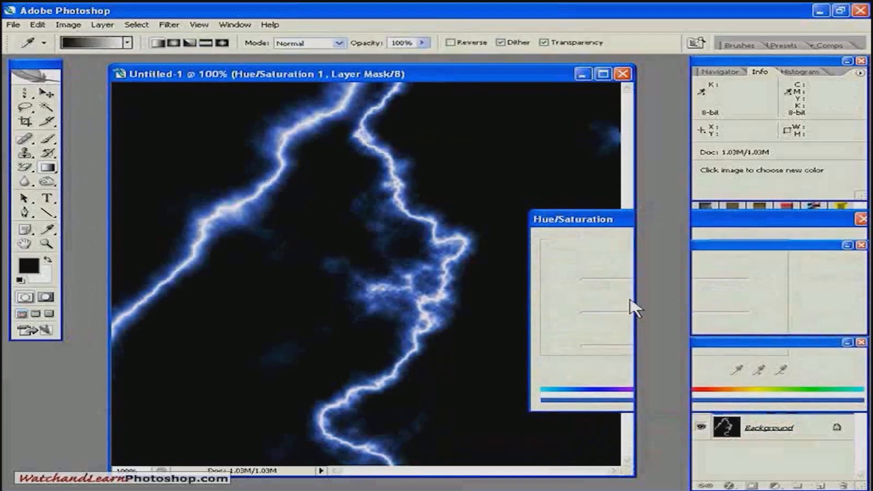